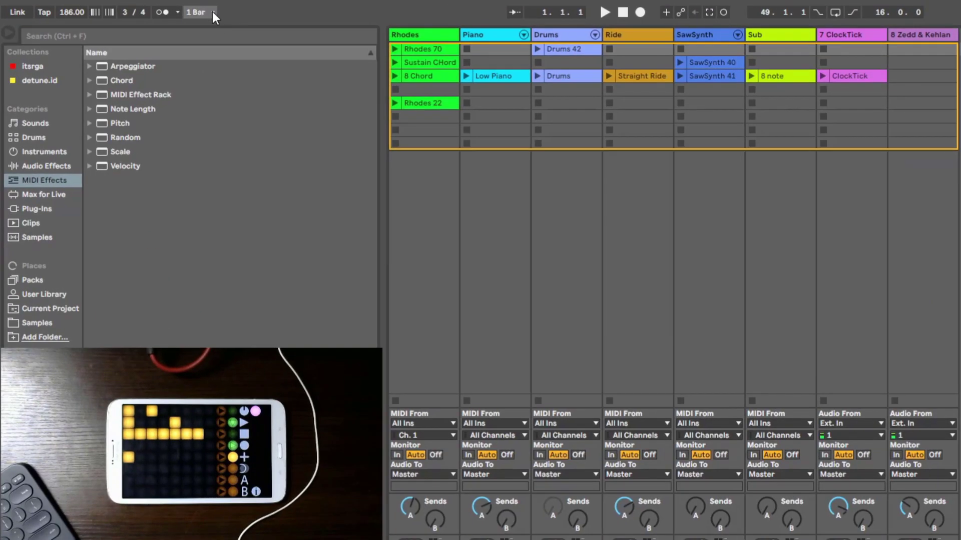
Review the global launch quantization options and open the Rhodes 70 clip to view its notes.
{"action": "left_click", "coordinate": [145, 8]}
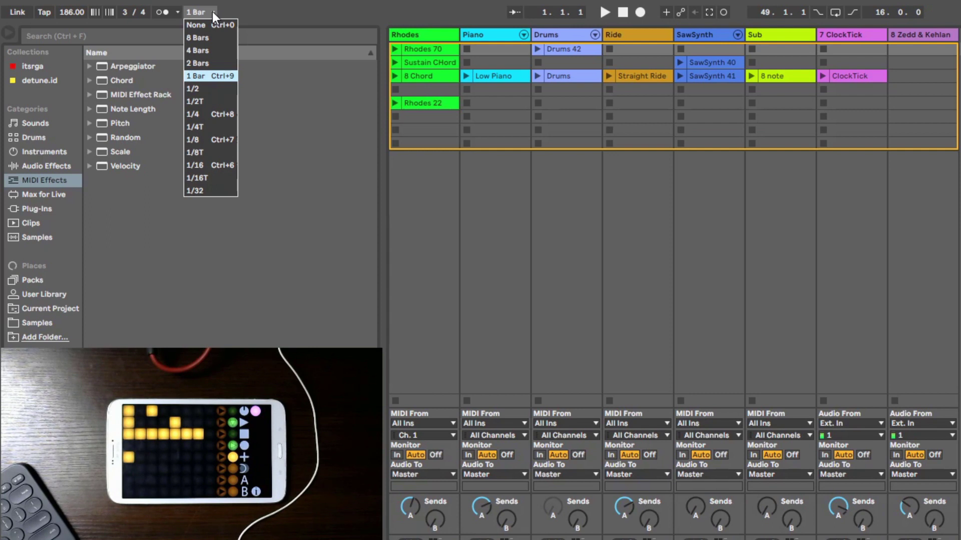
{"action": "left_click", "coordinate": [272, 5]}
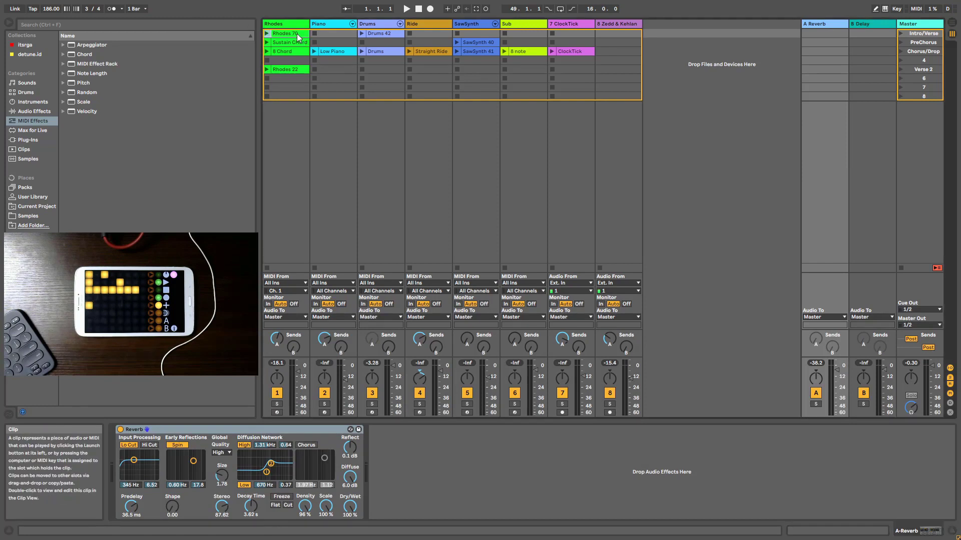
{"action": "double_click", "coordinate": [298, 33]}
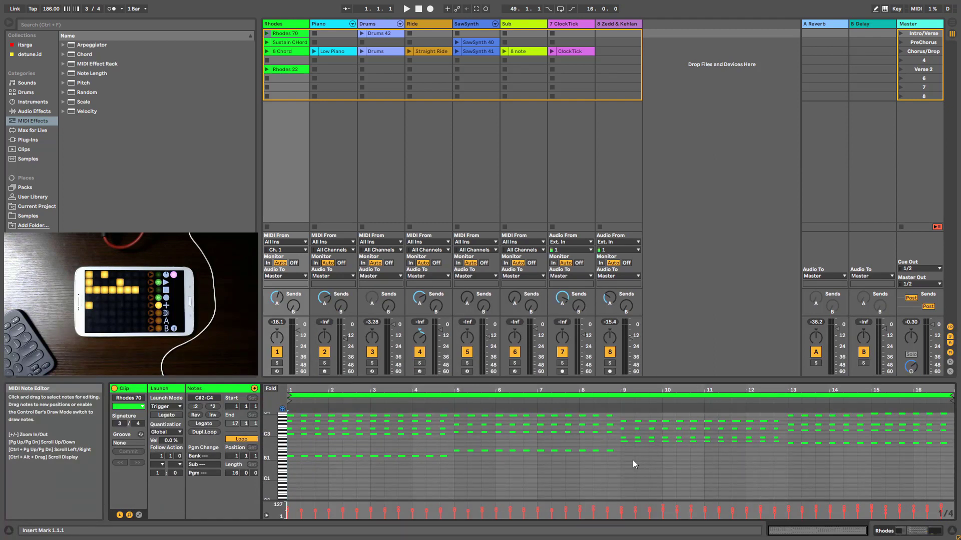
{"action": "left_click", "coordinate": [600, 446]}
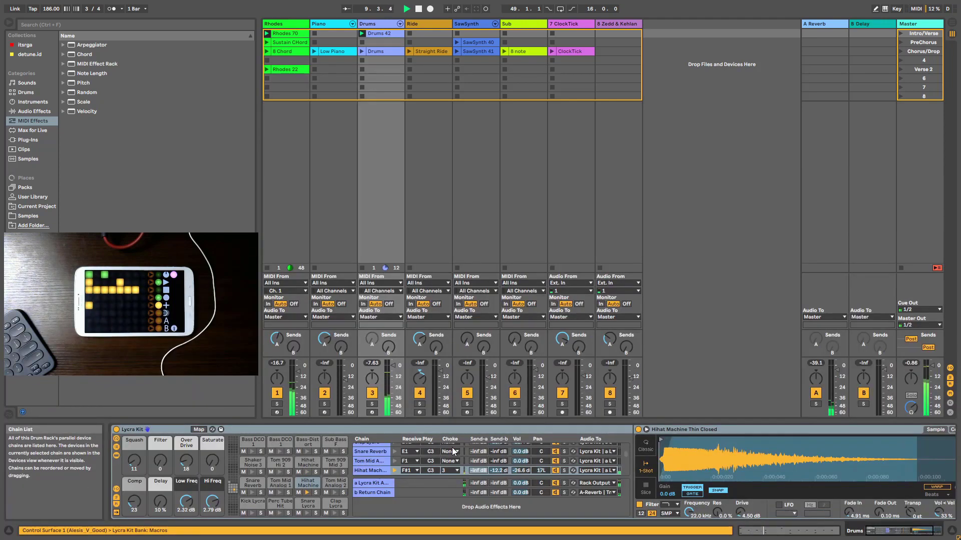
{"action": "left_click", "coordinate": [288, 36]}
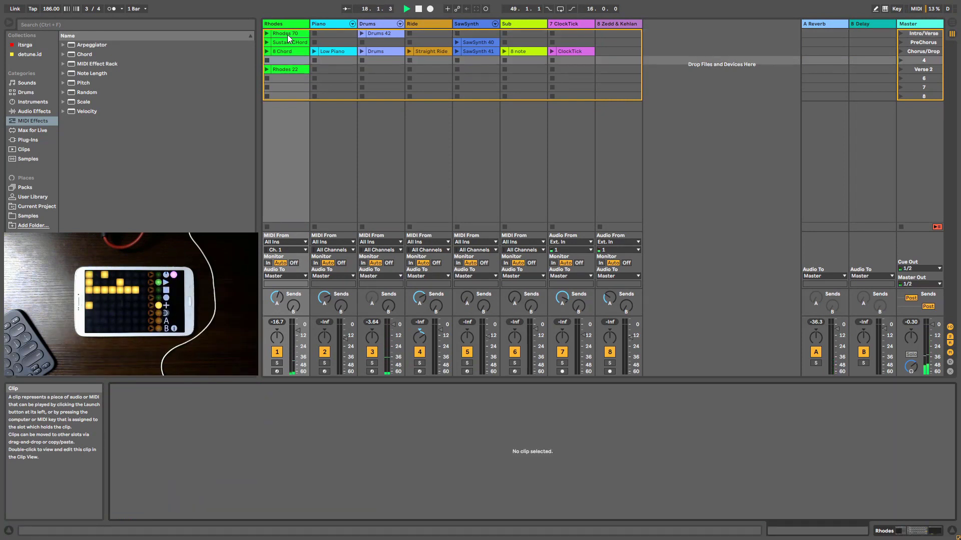
Set the global launch quantization to 2 Bars and open the Rhodes 70 clip's notes.
{"action": "left_click", "coordinate": [144, 11]}
{"action": "left_click", "coordinate": [139, 44]}
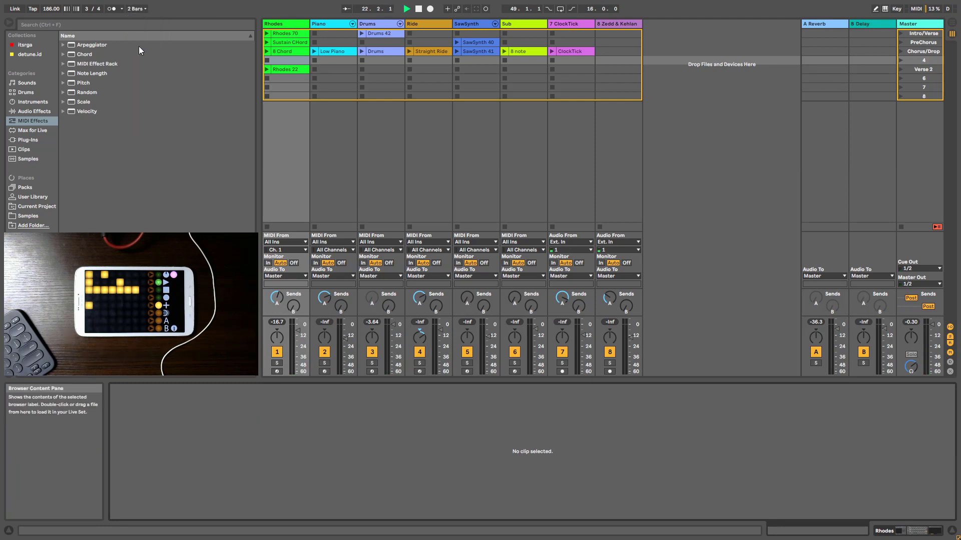
{"action": "left_click", "coordinate": [300, 34]}
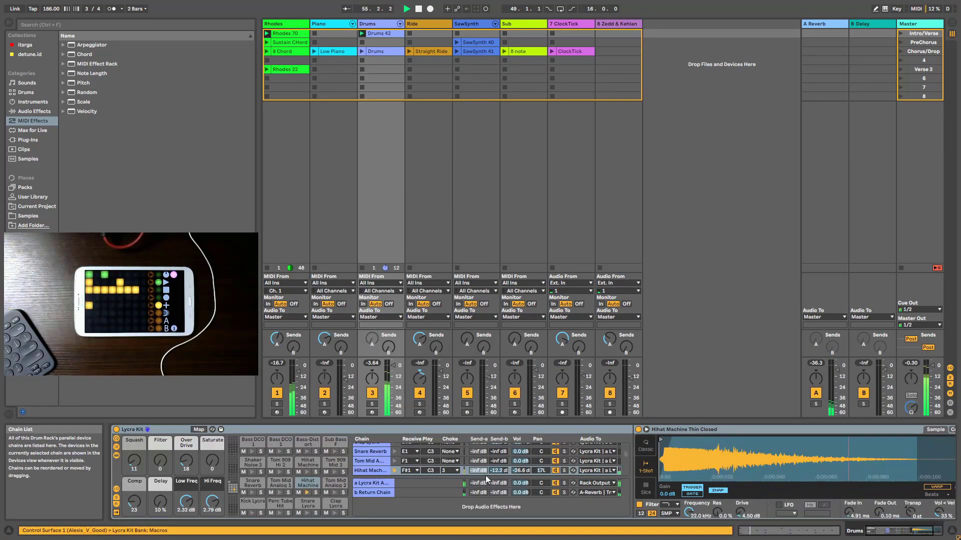
{"action": "left_click", "coordinate": [288, 33]}
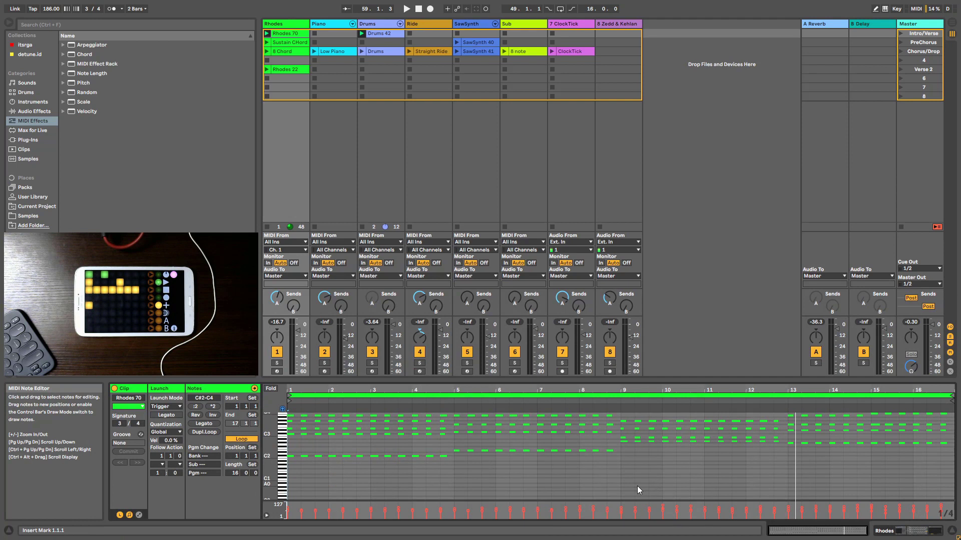
{"action": "left_click", "coordinate": [596, 425]}
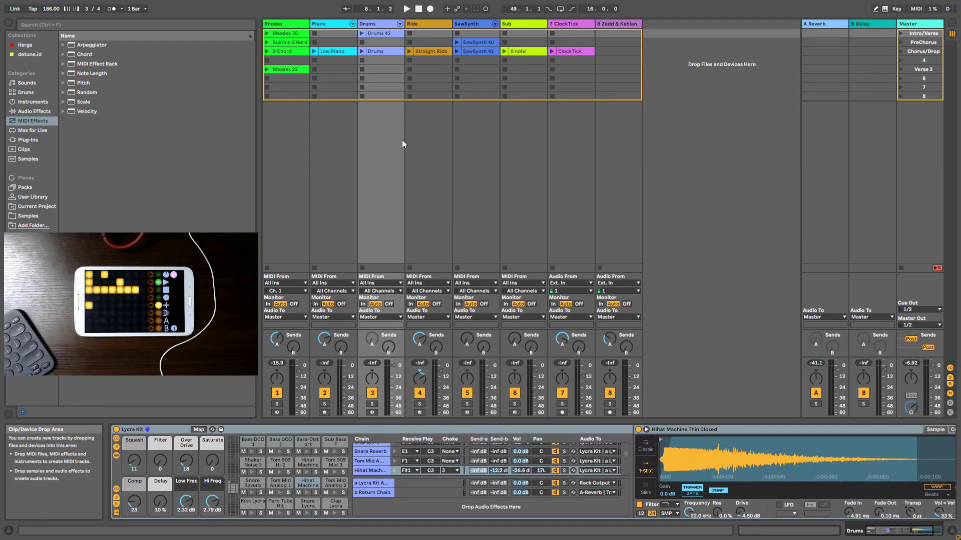
Open the Rhodes 70 clip with its Launch settings shown and choose the Trigger launch mode.
{"action": "left_click", "coordinate": [294, 34]}
{"action": "double_click", "coordinate": [295, 34]}
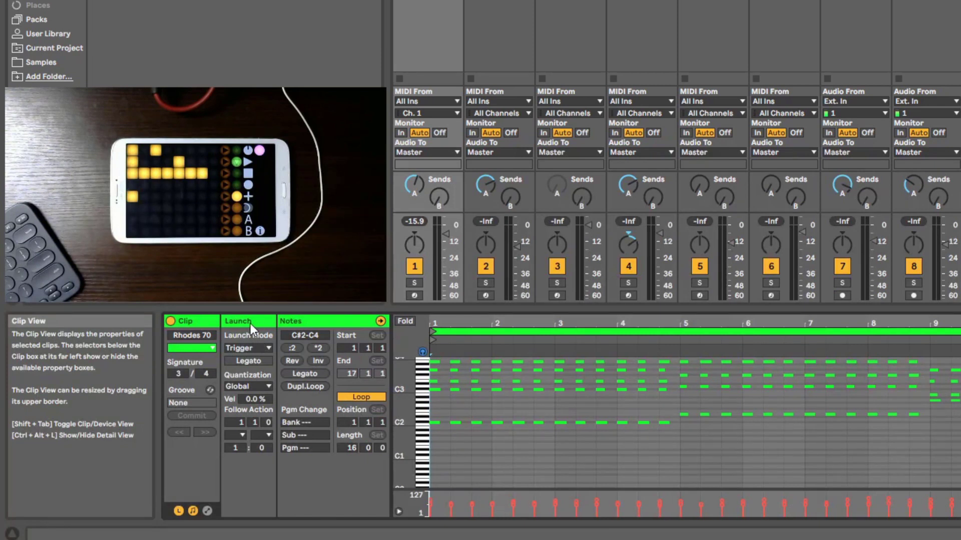
{"action": "left_click", "coordinate": [178, 511]}
{"action": "left_click", "coordinate": [179, 511]}
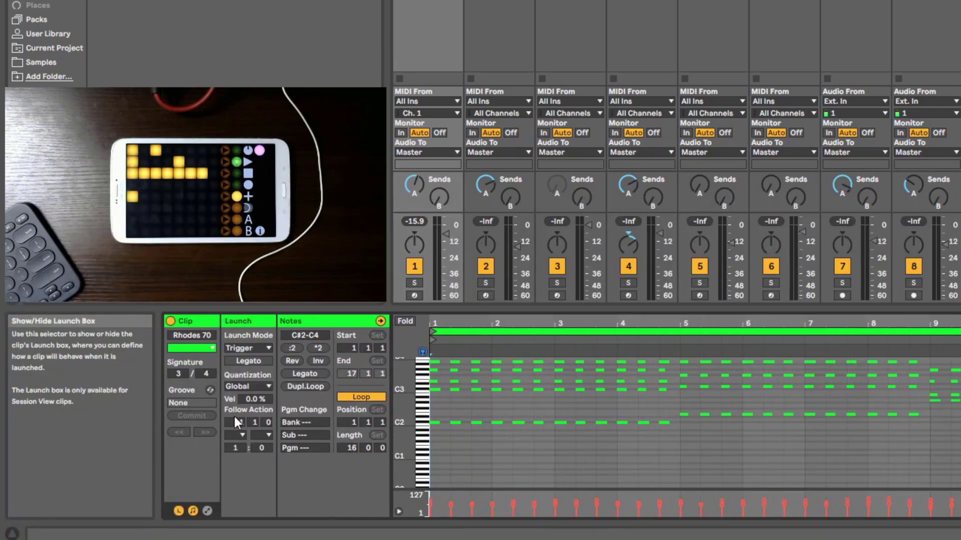
{"action": "left_click", "coordinate": [263, 349]}
{"action": "left_click", "coordinate": [252, 356]}
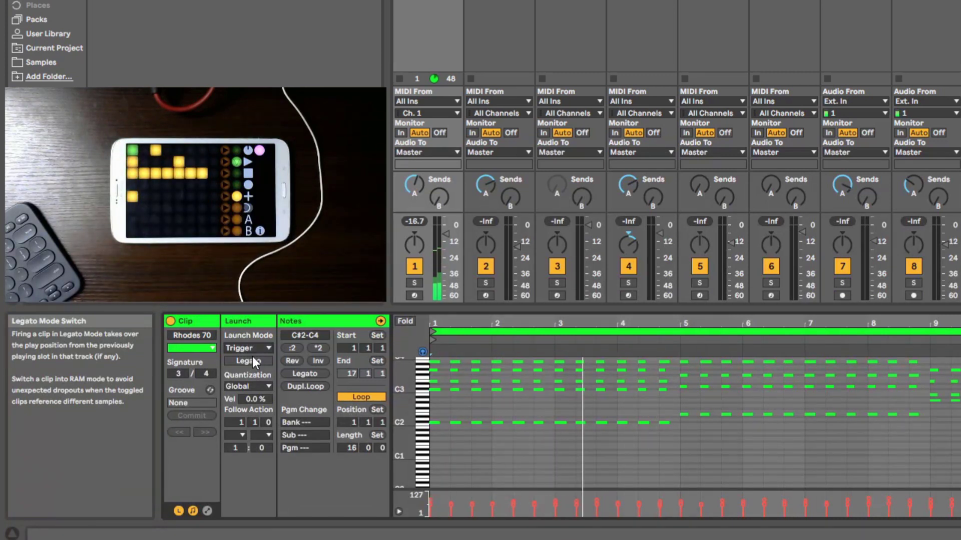
Try the Gate launch mode on the Rhodes 70 clip, followed by the Toggle launch mode.
{"action": "left_click", "coordinate": [256, 348]}
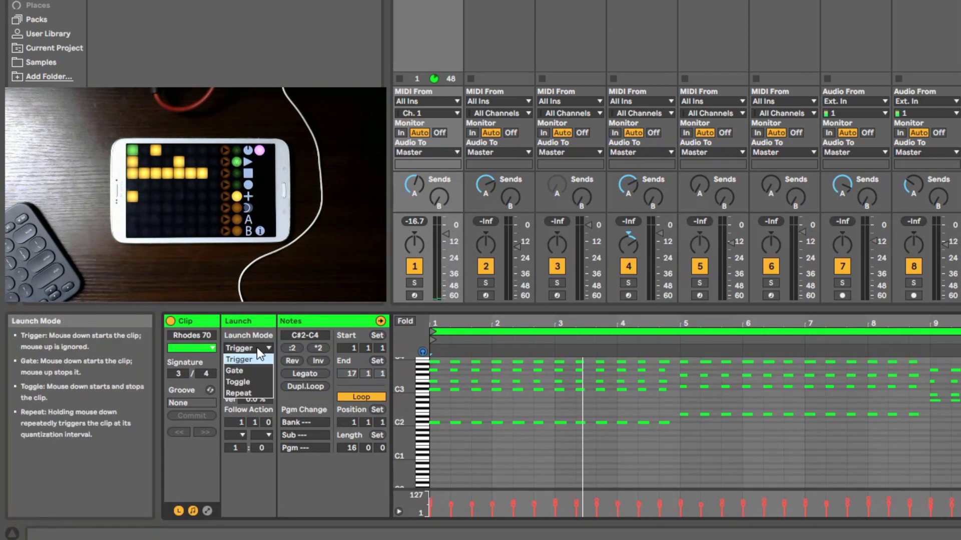
{"action": "left_click", "coordinate": [252, 368]}
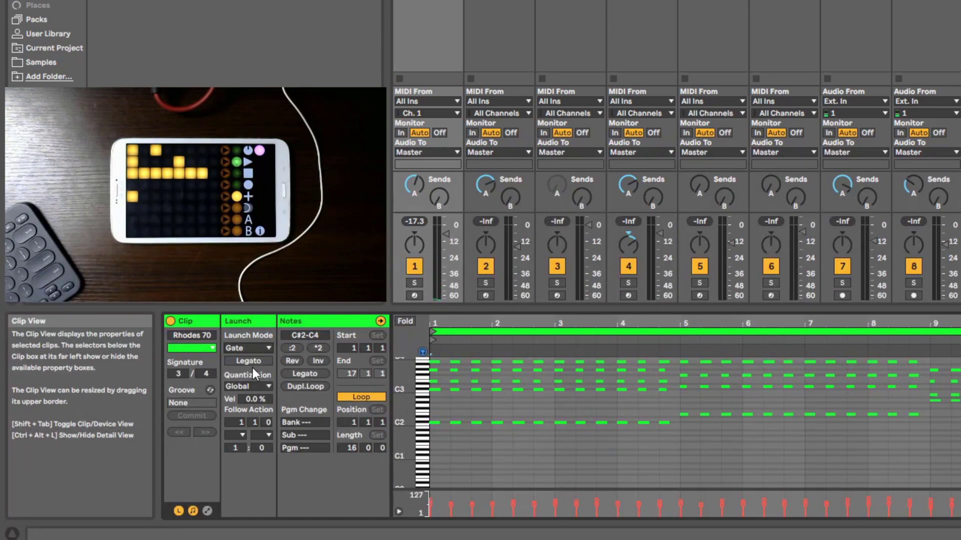
{"action": "left_click", "coordinate": [257, 346]}
{"action": "left_click", "coordinate": [248, 384]}
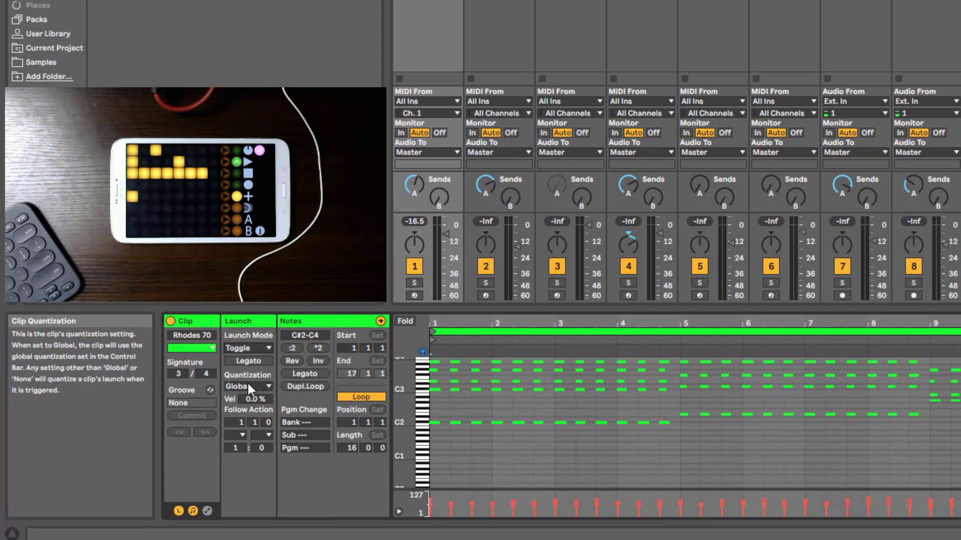
Try the Repeat launch mode on the Rhodes 70 clip with its clip quantization set to 1/8.
{"action": "left_click", "coordinate": [263, 348]}
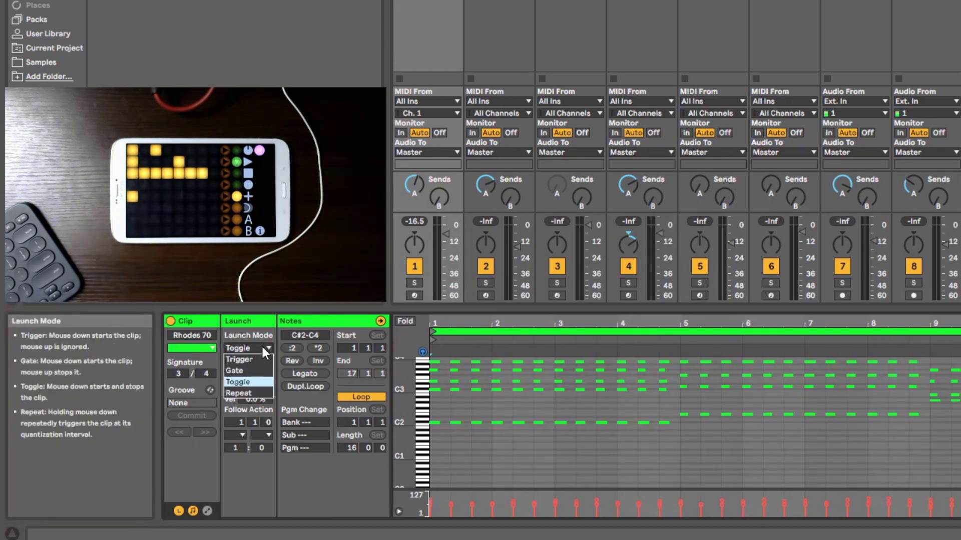
{"action": "left_click", "coordinate": [247, 392]}
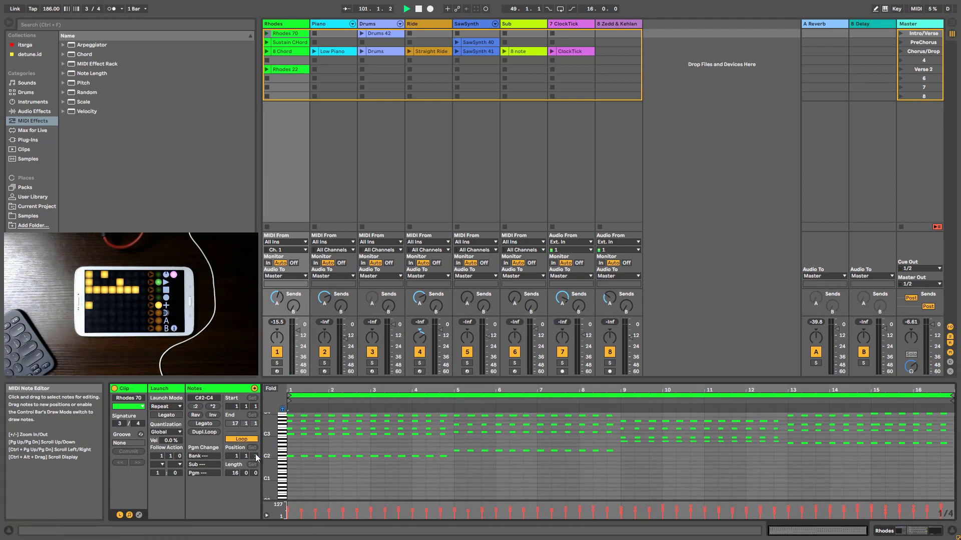
{"action": "left_click", "coordinate": [180, 432]}
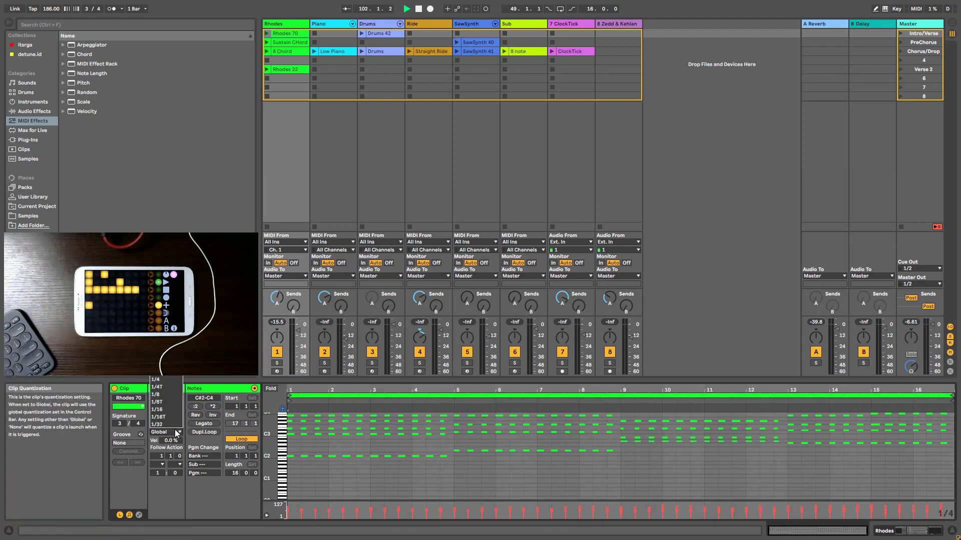
{"action": "left_click", "coordinate": [169, 394]}
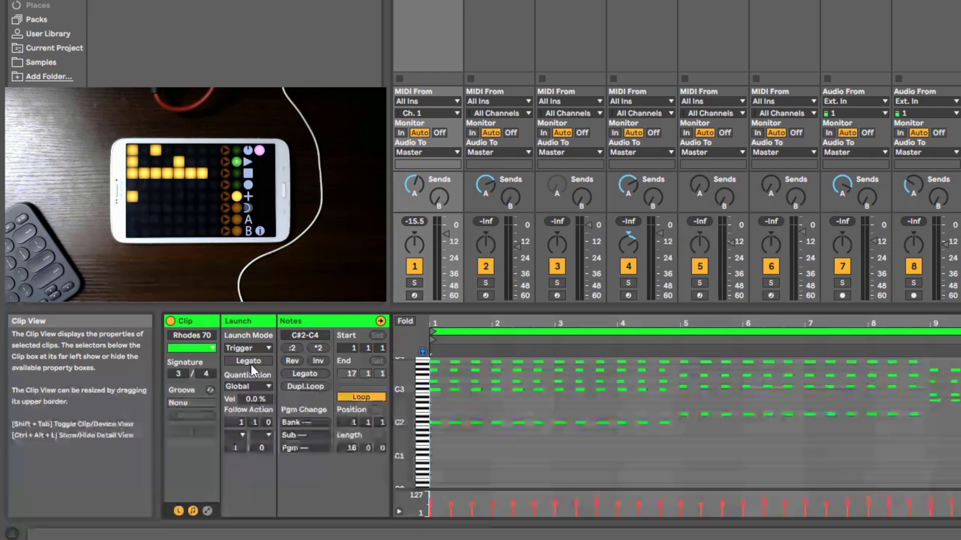
Set Follow Action A of the Rhodes 70 clip to Stop with a follow action time of 4 bars.
{"action": "left_click", "coordinate": [241, 434]}
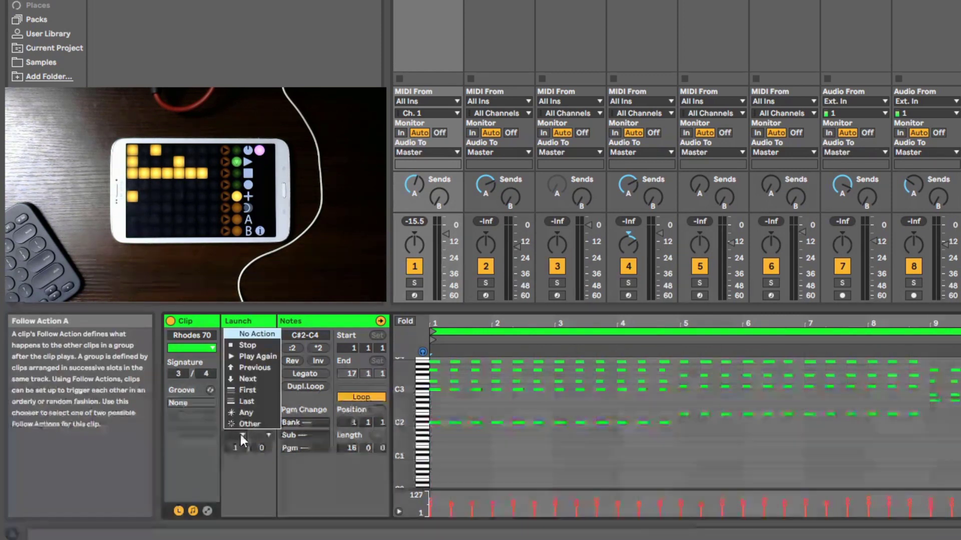
{"action": "left_click", "coordinate": [254, 346]}
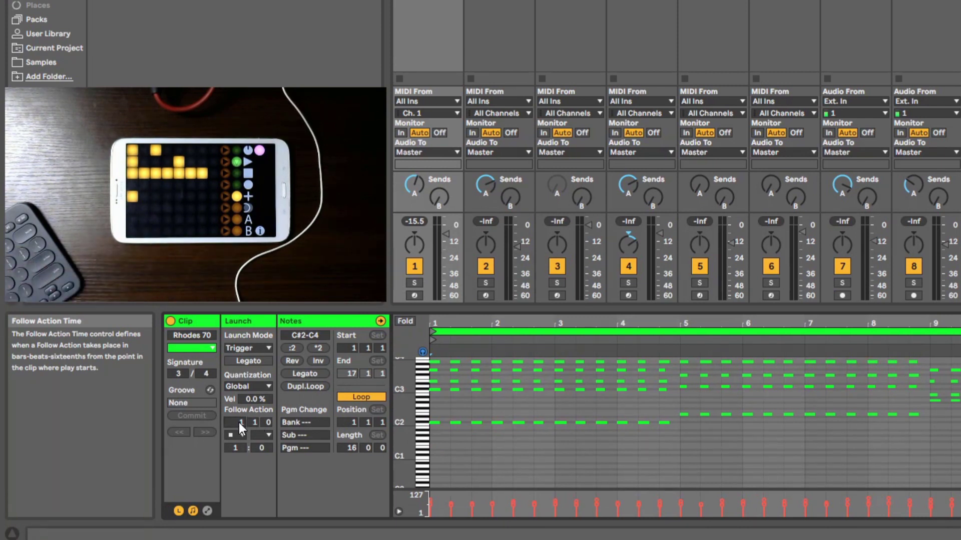
{"action": "type", "text": "4"}
{"action": "key", "text": "Return"}
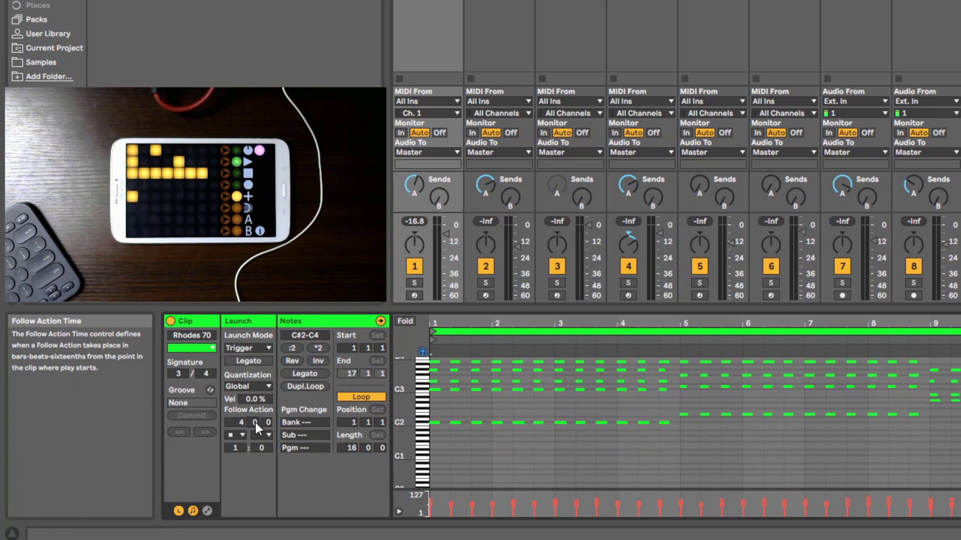
Try 1 beat in the clip's follow action time and return the beats value to 0.
{"action": "key", "text": "Up"}
{"action": "type", "text": "1"}
{"action": "key", "text": "Return"}
{"action": "left_click_drag", "start_coordinate": [255, 422], "coordinate": [260, 432]}
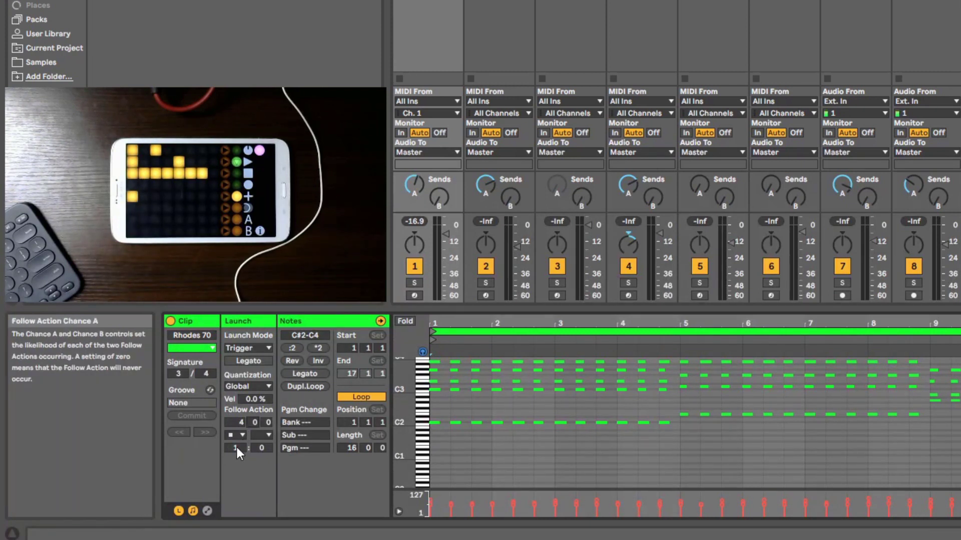
Lower the Rhodes 70 clip's Follow Action Chance A to 0 and choose Next as Follow Action B.
{"action": "left_click_drag", "start_coordinate": [235, 447], "coordinate": [235, 452]}
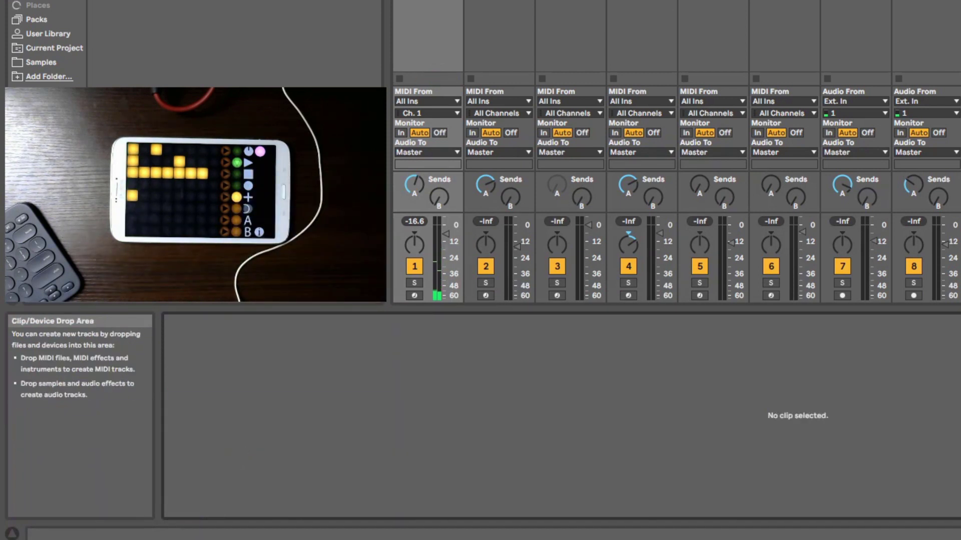
{"action": "left_click", "coordinate": [428, 2]}
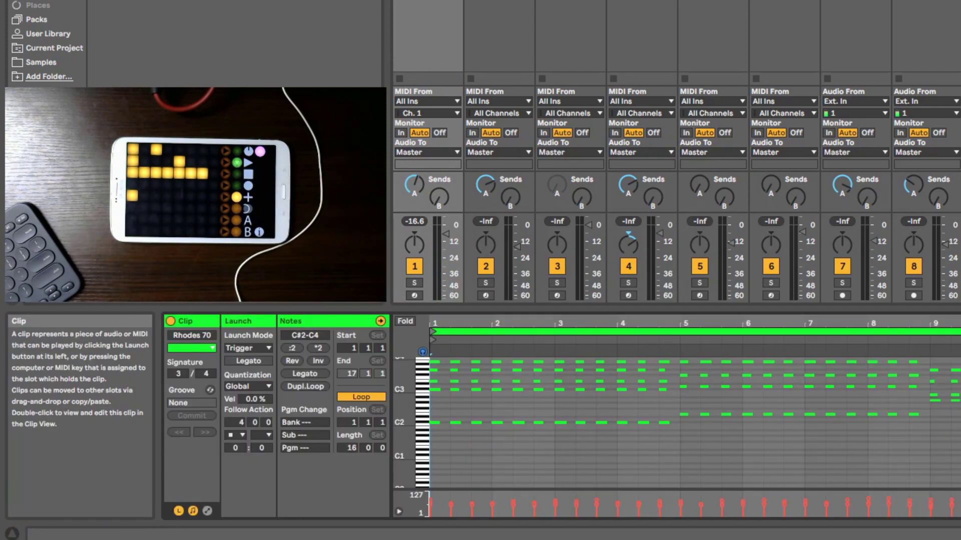
{"action": "left_click", "coordinate": [265, 434]}
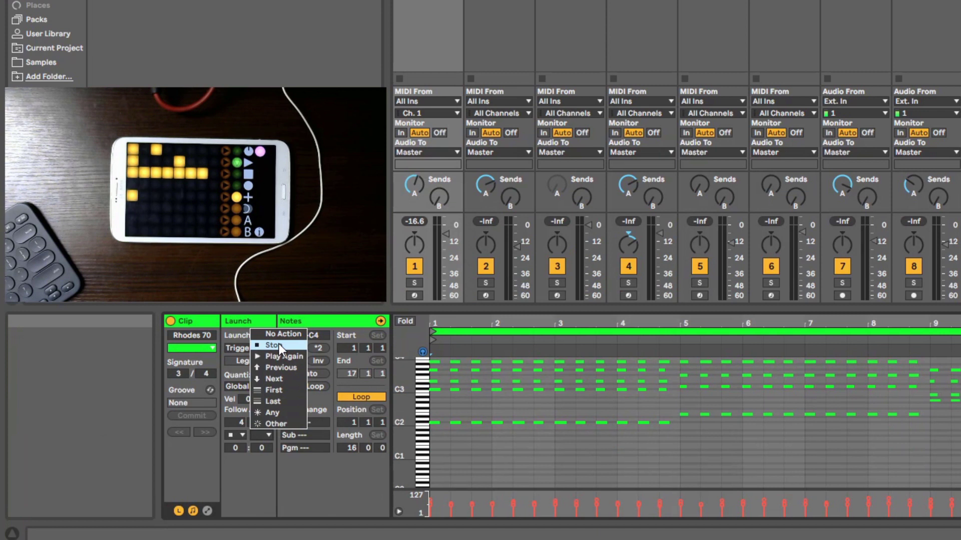
{"action": "left_click", "coordinate": [276, 381]}
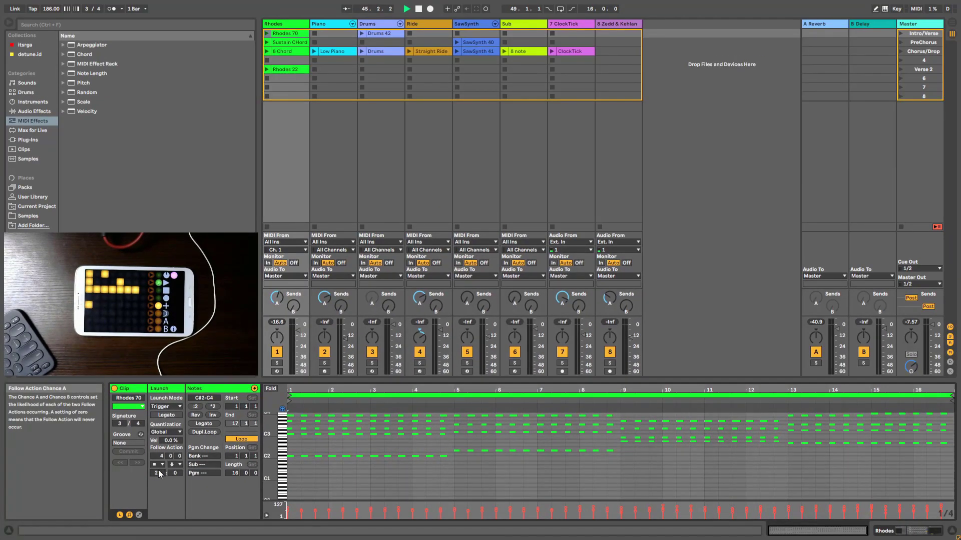
Set both Follow Action Chance A and Chance B of the Rhodes 70 clip to 1.
{"action": "key", "text": "Down"}
{"action": "key", "text": "Up"}
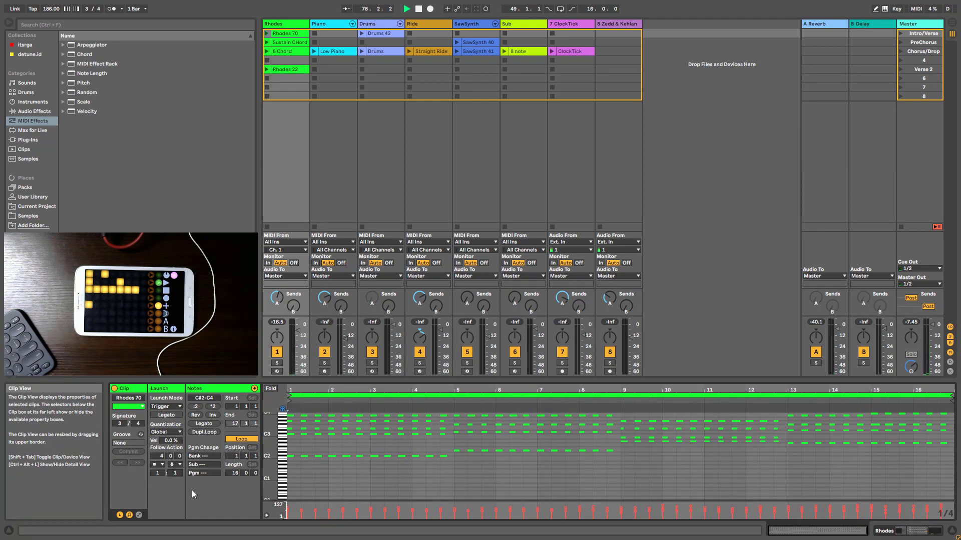
{"action": "left_click", "coordinate": [176, 464]}
{"action": "left_click", "coordinate": [174, 483]}
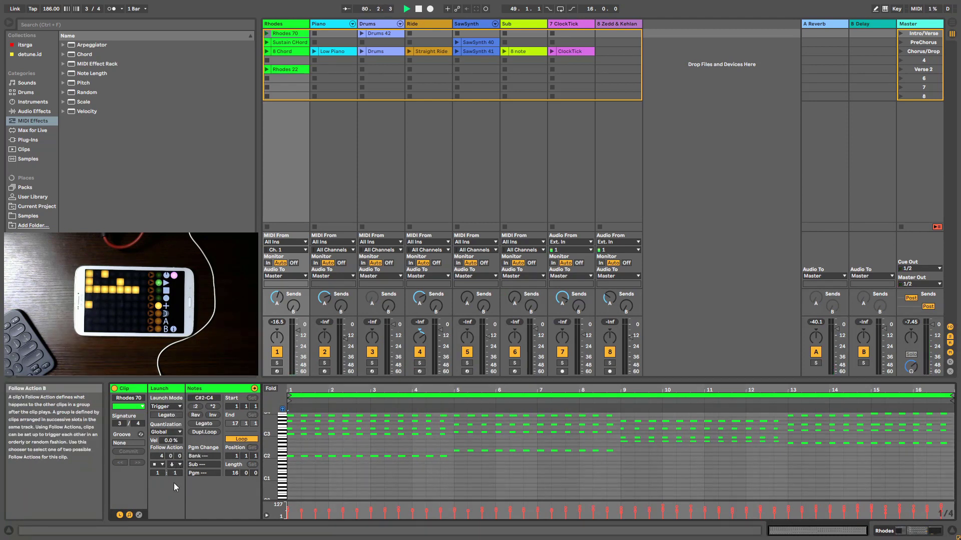
Set the Rhodes 70 clip's Follow Action Chance B to 0 and Follow Action B to No Action.
{"action": "left_click", "coordinate": [174, 473]}
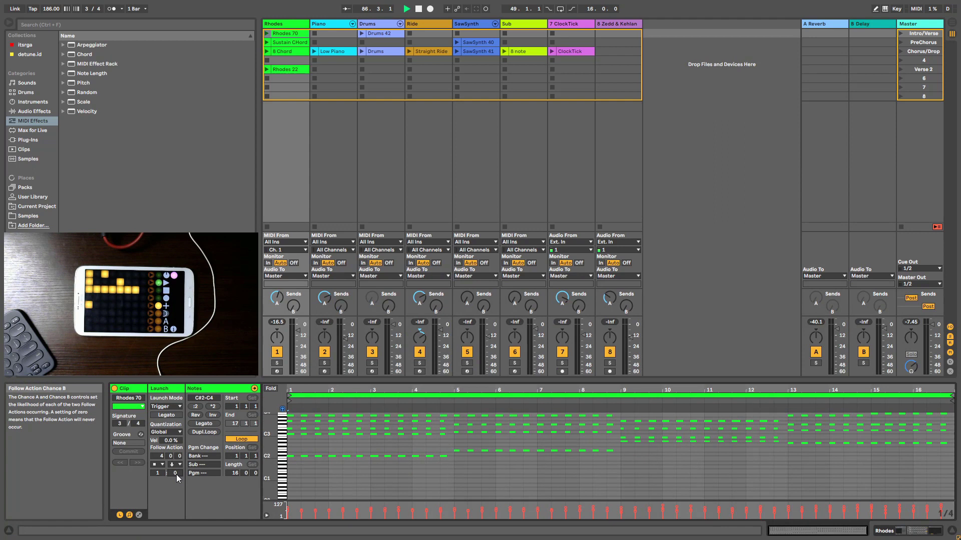
{"action": "left_click", "coordinate": [175, 466]}
{"action": "left_click", "coordinate": [189, 399]}
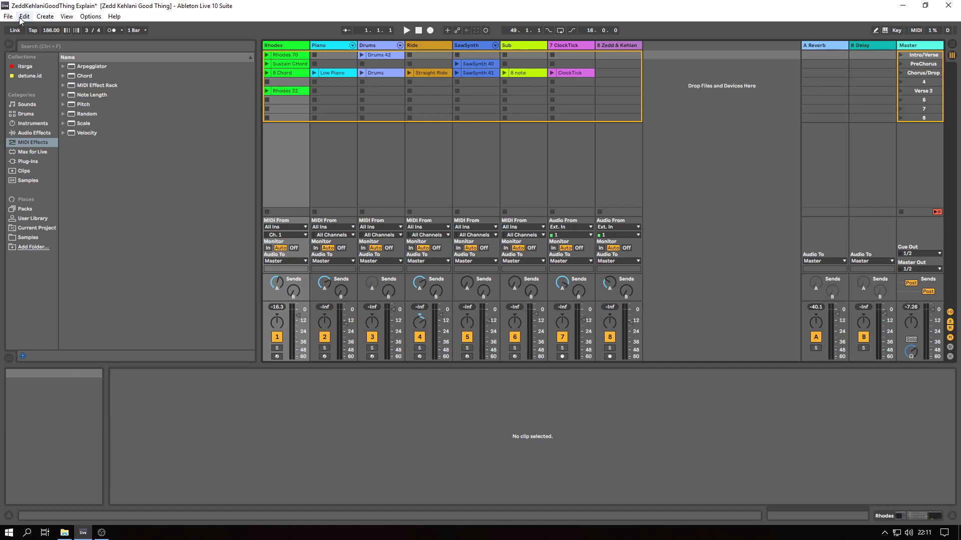
Review the Record Quantization options and briefly view the Rhodes 70 clip.
{"action": "left_click", "coordinate": [23, 17]}
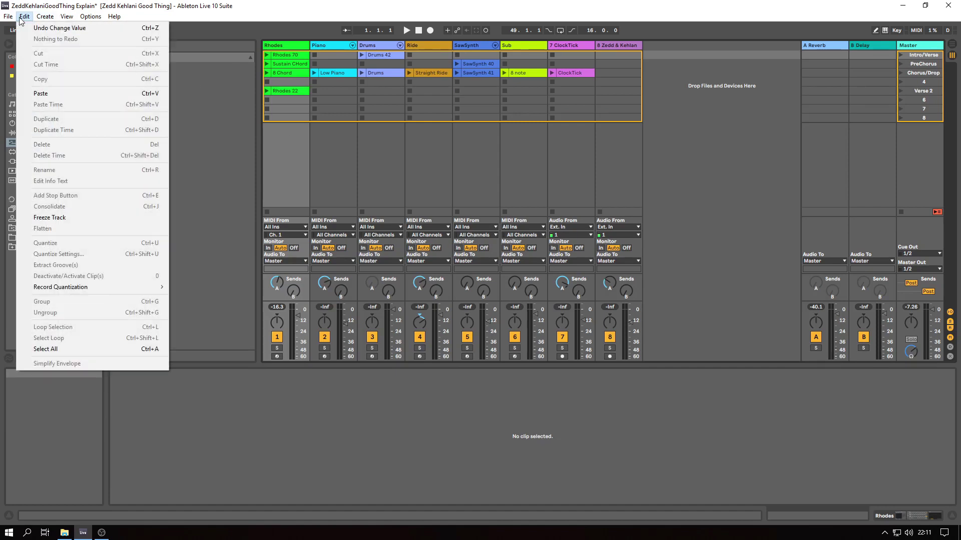
{"action": "mouse_move", "coordinate": [80, 289]}
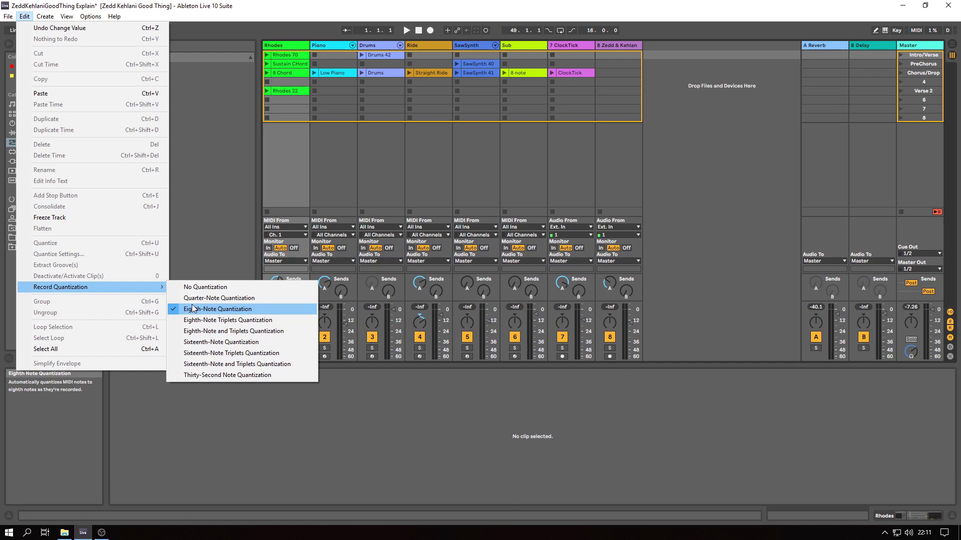
{"action": "left_click", "coordinate": [292, 55]}
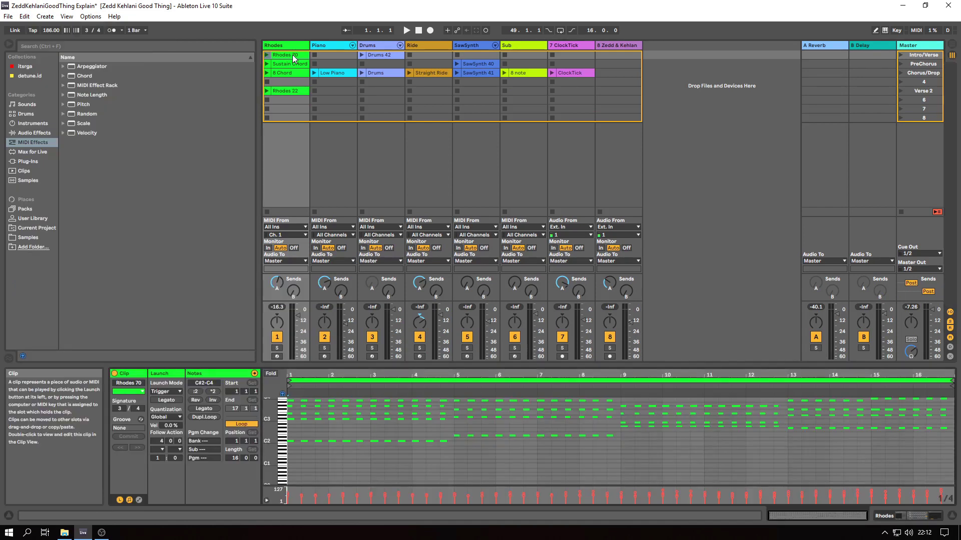
{"action": "left_click", "coordinate": [305, 150]}
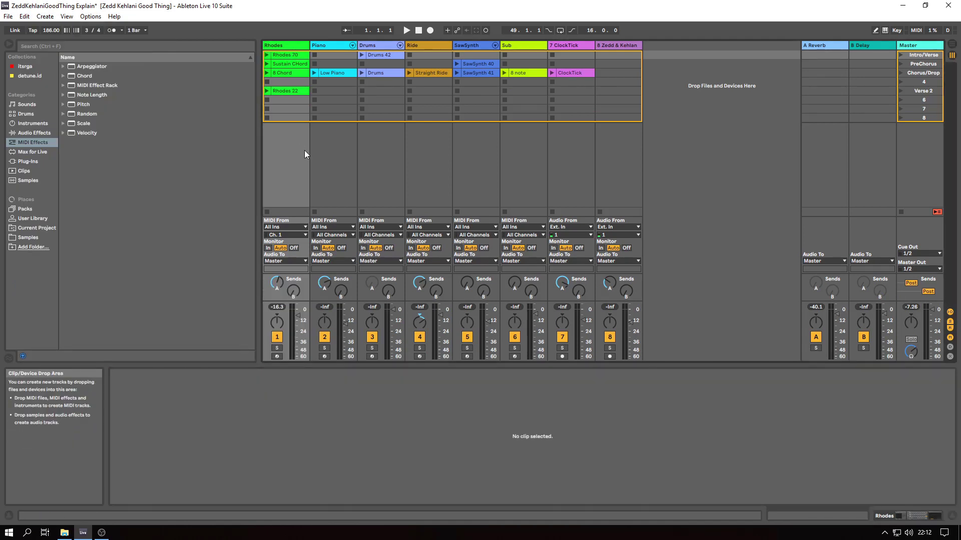
Turn on the metronome and delete all notes from the Drums 42 clip on the Drums track.
{"action": "left_click", "coordinate": [379, 163]}
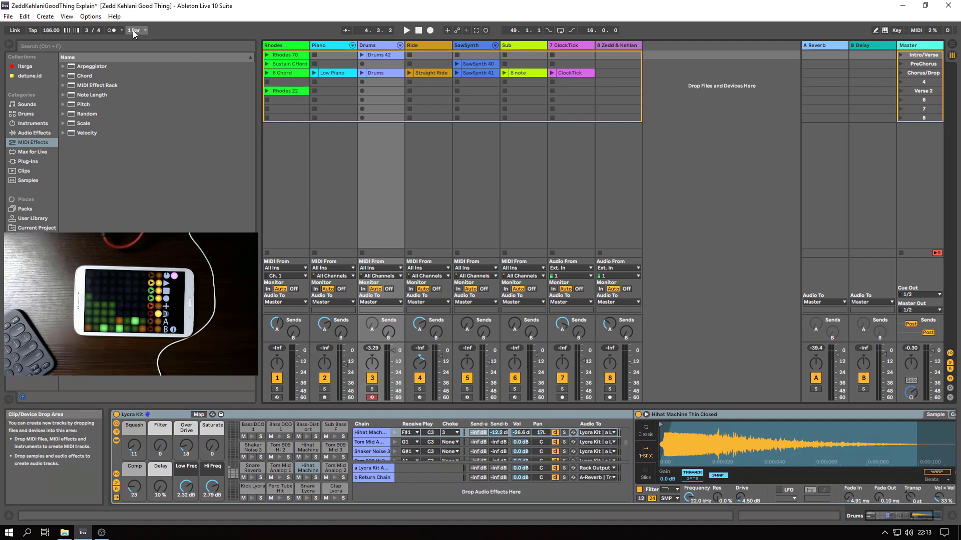
{"action": "left_click", "coordinate": [112, 31]}
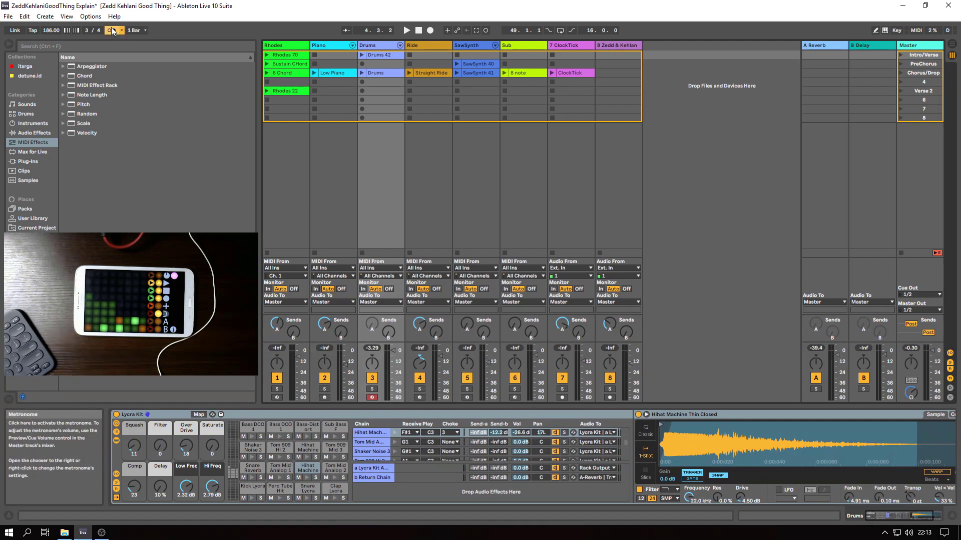
{"action": "left_click", "coordinate": [395, 55]}
{"action": "left_click", "coordinate": [457, 428]}
{"action": "key", "text": "ctrl+a"}
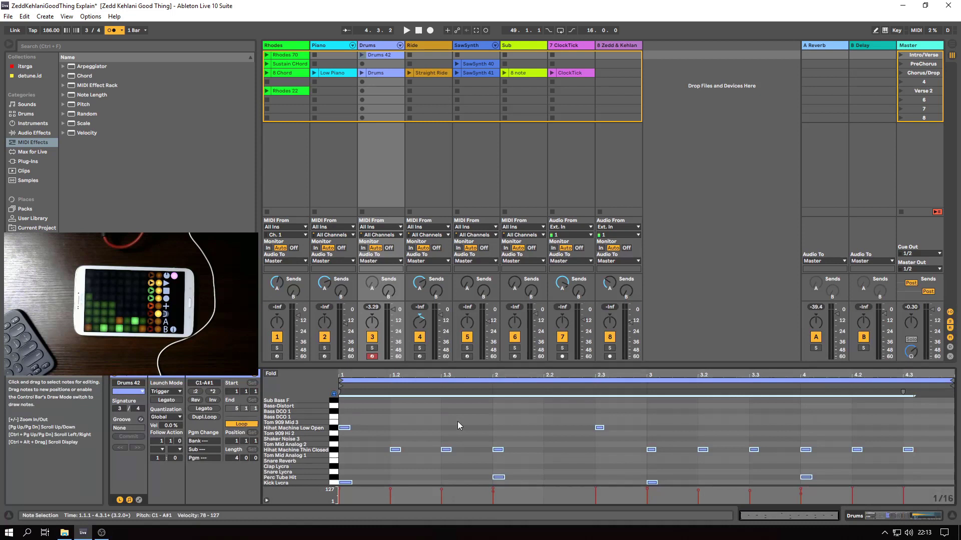
{"action": "key", "text": "Delete"}
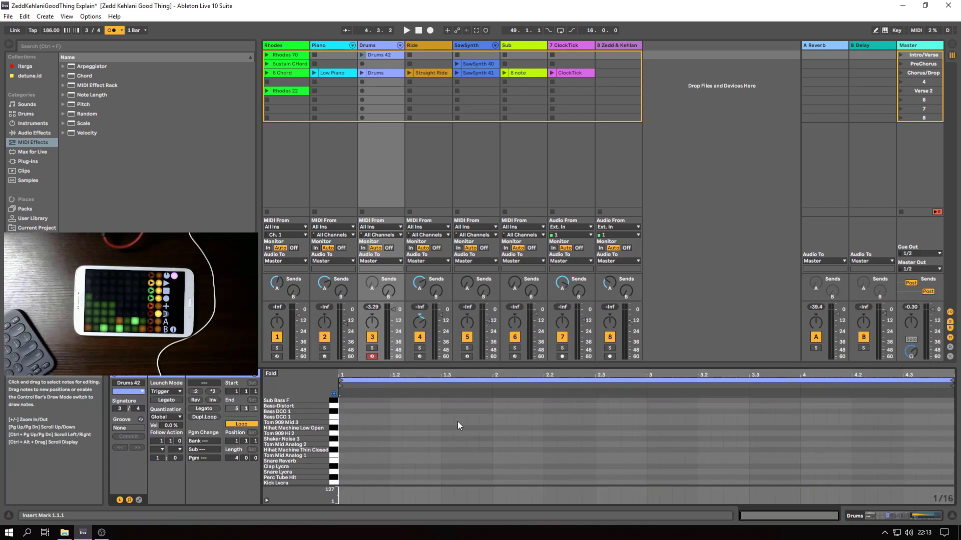
Record a kick, hi-hat and percussion pattern into the Drums 42 clip and closely inspect the note timing at beat 2.
{"action": "left_click", "coordinate": [488, 33]}
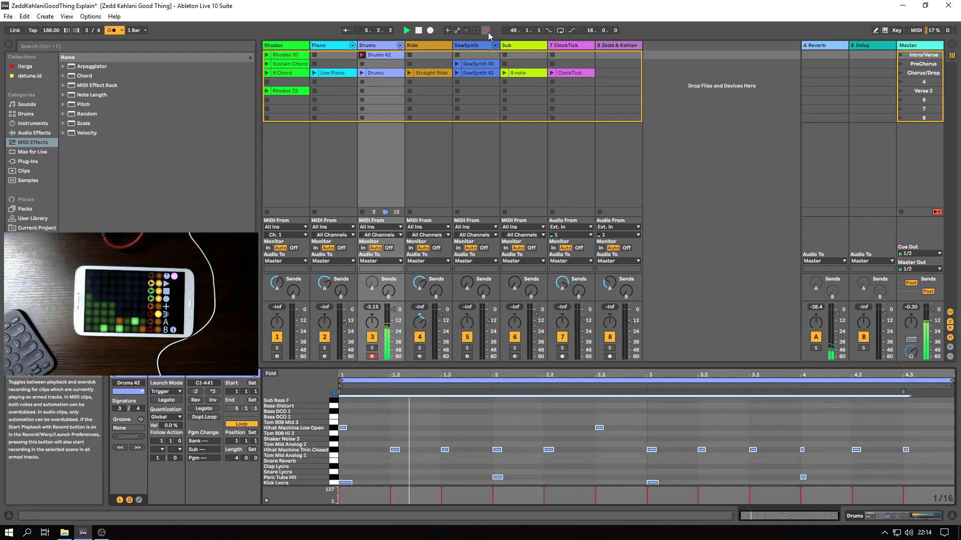
{"action": "left_click", "coordinate": [485, 30]}
{"action": "left_click_drag", "start_coordinate": [494, 375], "coordinate": [494, 475]}
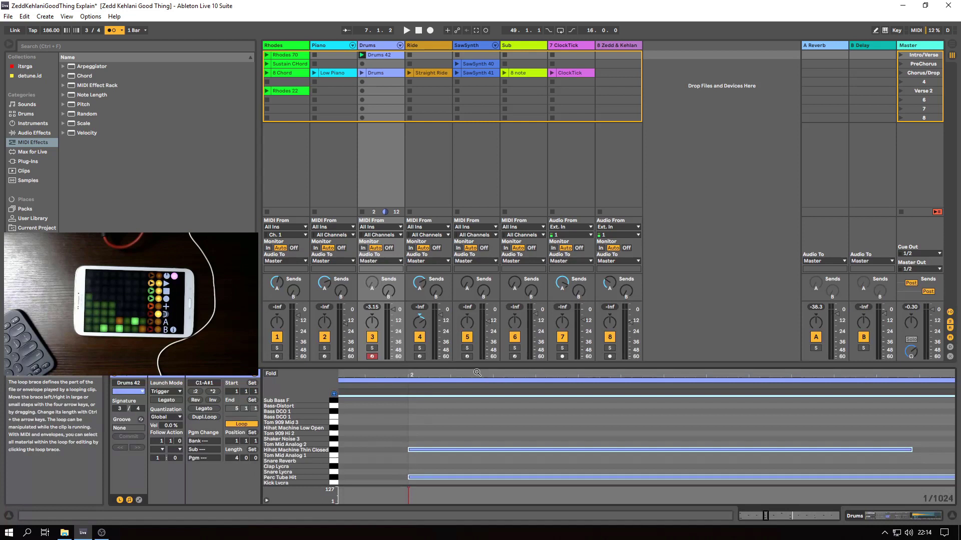
{"action": "left_click_drag", "start_coordinate": [476, 374], "coordinate": [476, 295]}
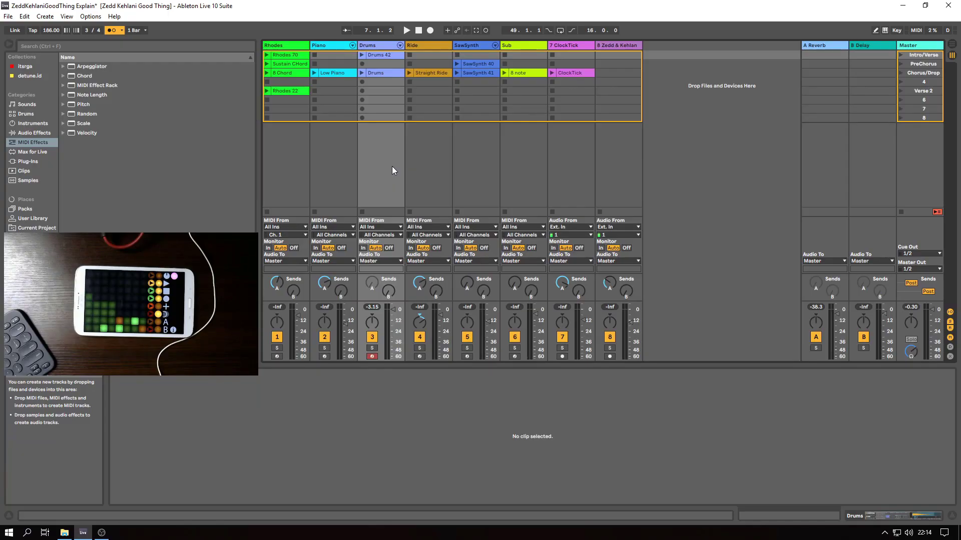
Clear all the newly recorded notes from the Drums 42 clip.
{"action": "left_click", "coordinate": [379, 54]}
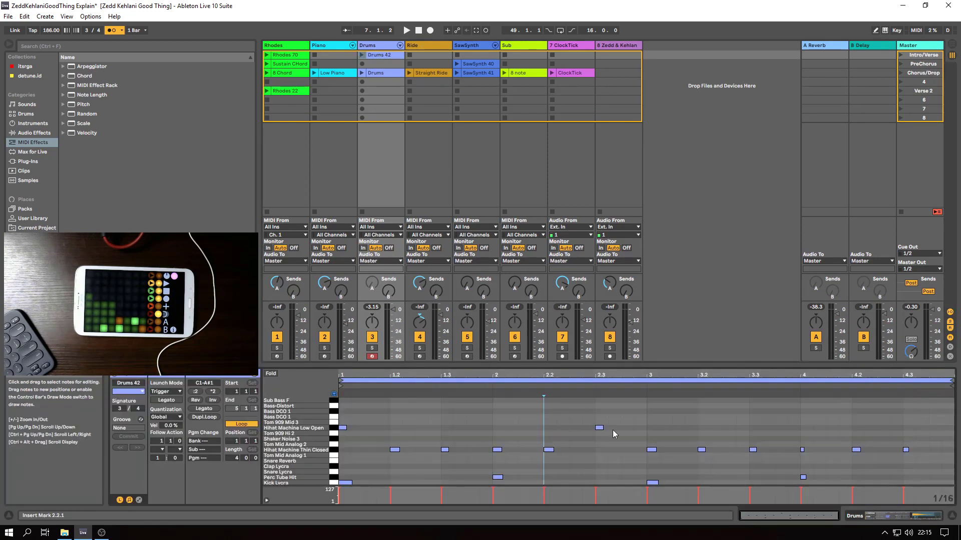
{"action": "left_click", "coordinate": [578, 423]}
{"action": "key", "text": "ctrl+a"}
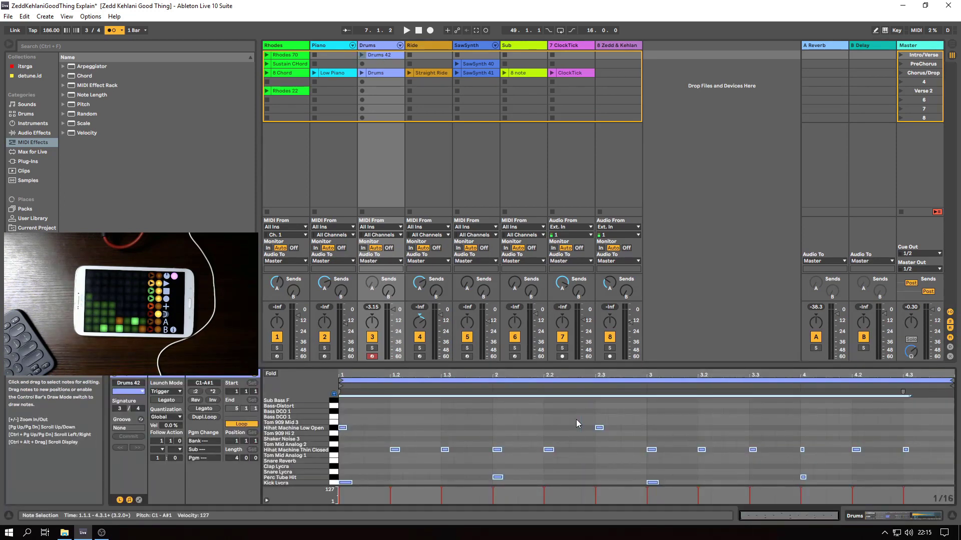
{"action": "key", "text": "Delete"}
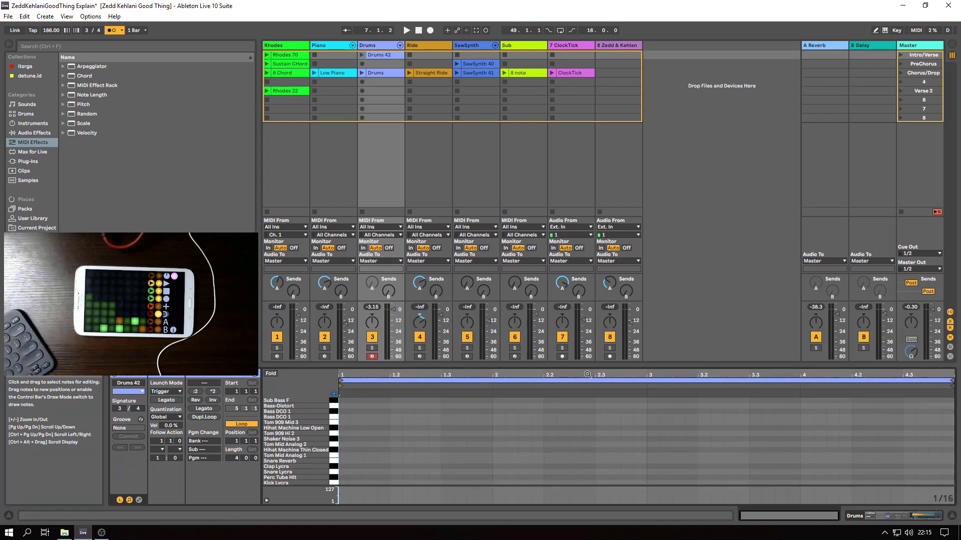
Record a new drum pattern into the Drums 42 clip over the playing Rhodes 70 clip and open its notes.
{"action": "left_click", "coordinate": [380, 55]}
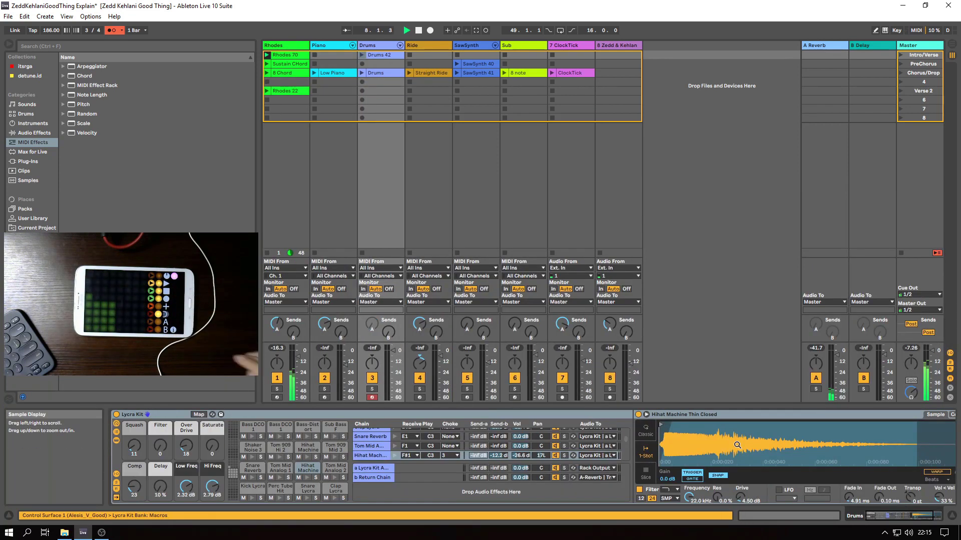
{"action": "left_click", "coordinate": [485, 30]}
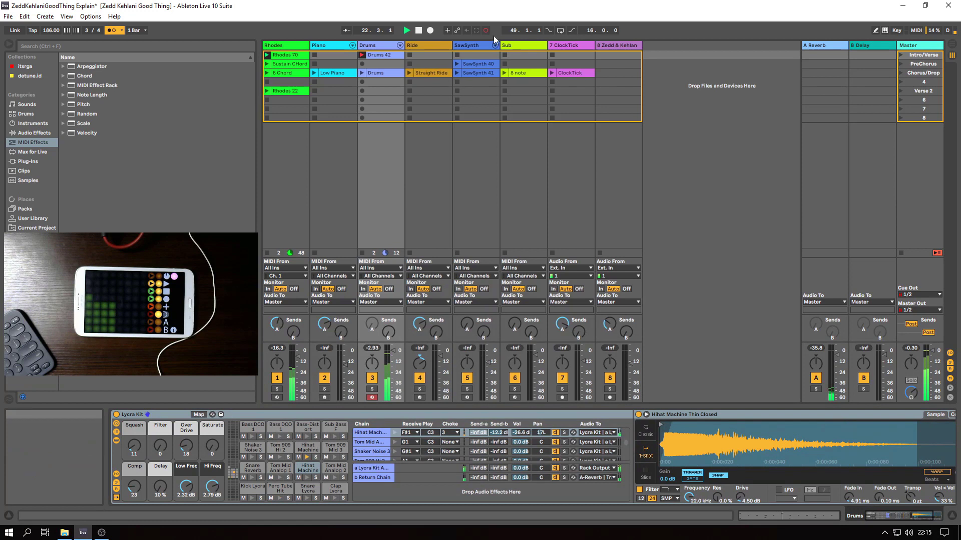
{"action": "left_click", "coordinate": [394, 54]}
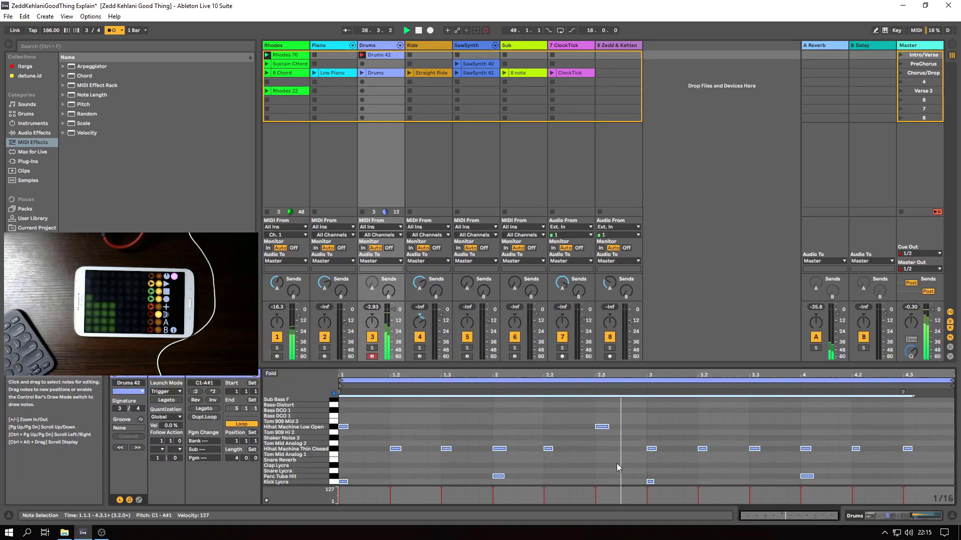